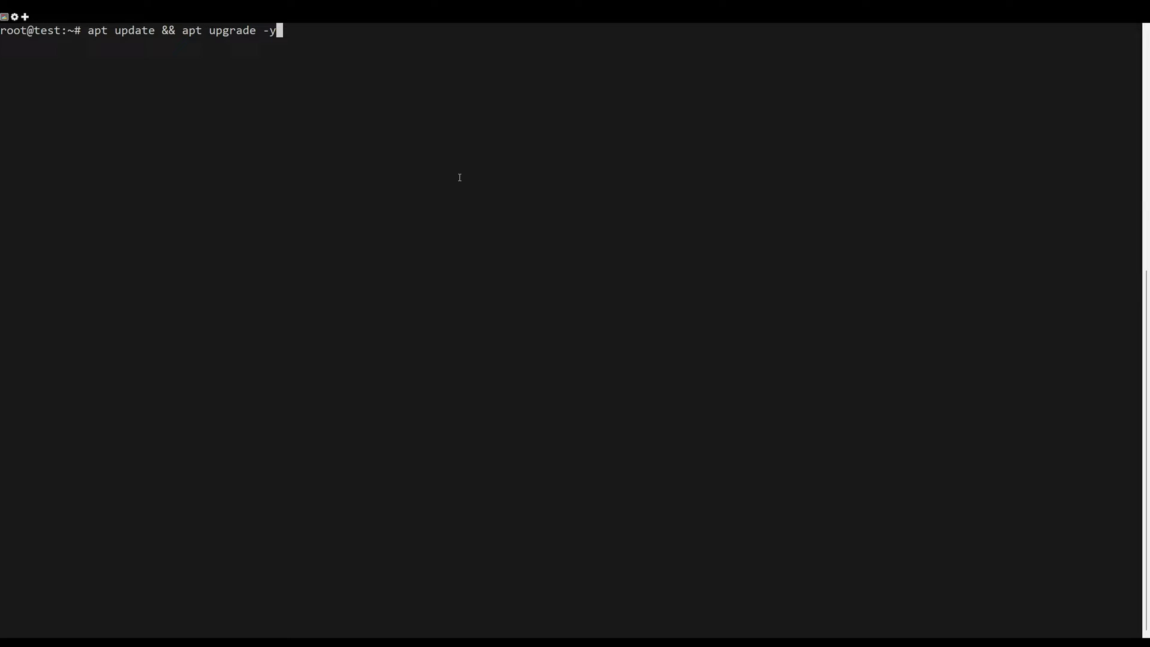
Step: Run the apt update and upgrade, then dismiss the pending kernel upgrade notice
key(Return)
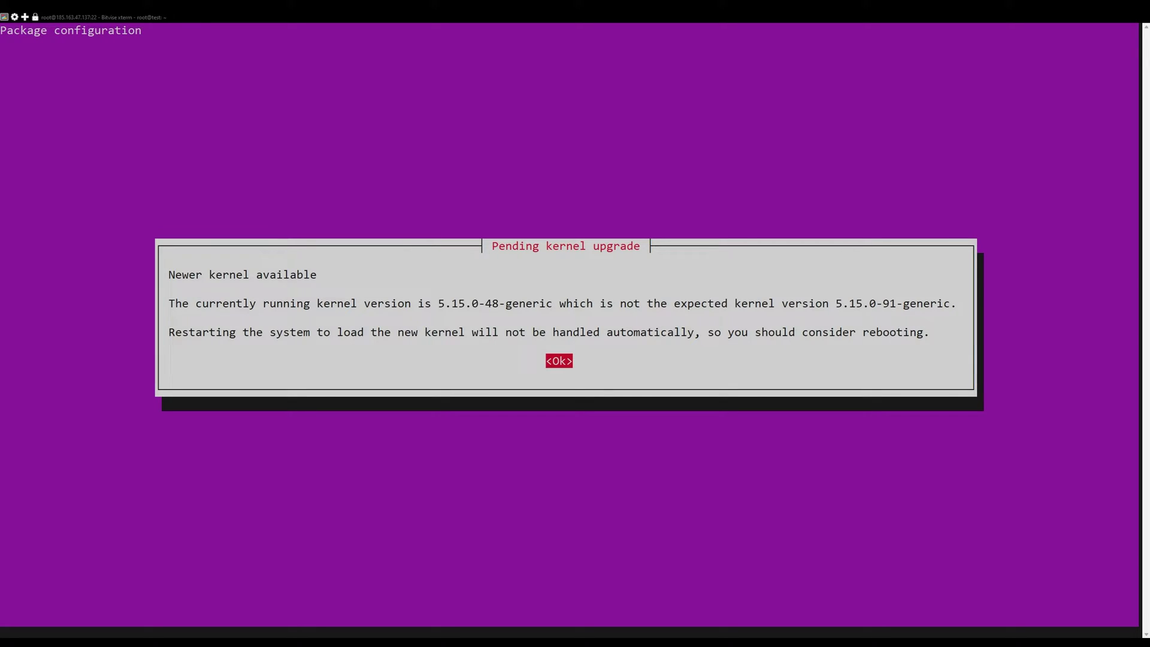
key(Return)
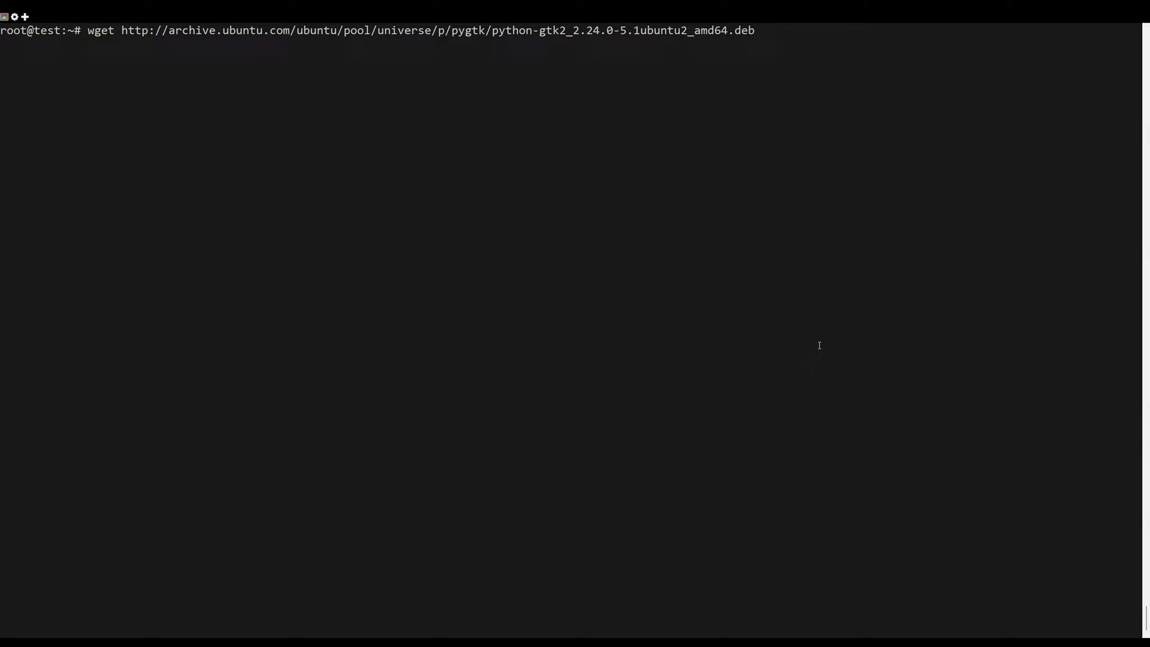
Step: Download python-gtk2_2.24.0-5.1ubuntu2_amd64.deb and try installing it with apt, which fails
key(Return)
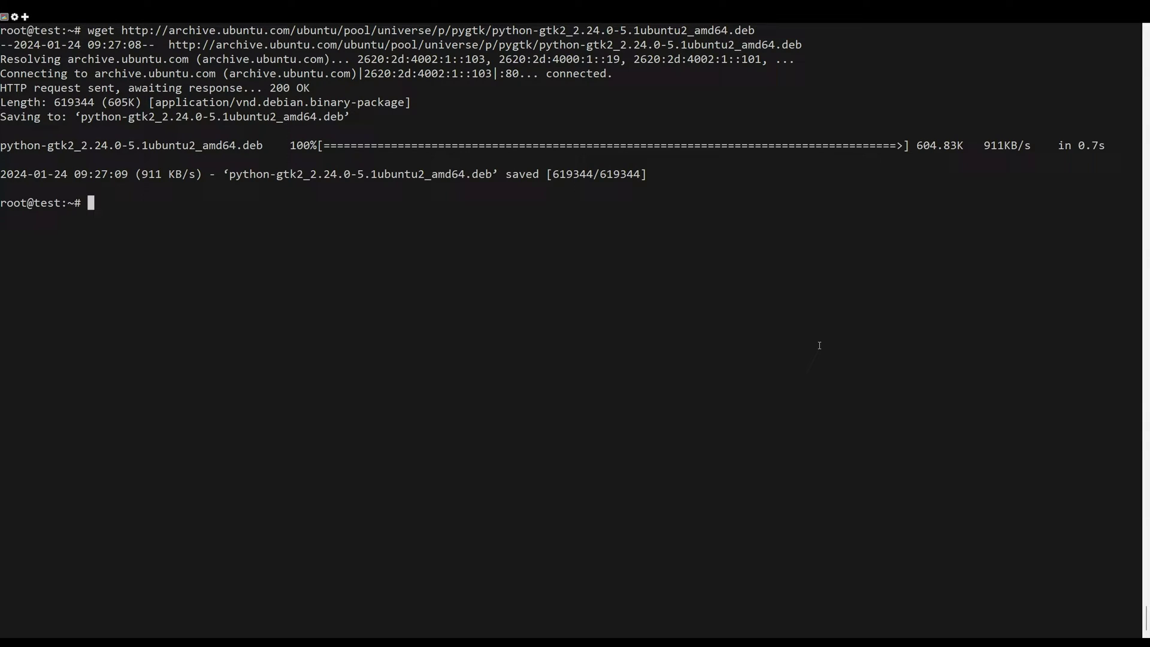
text(apt install ./python-gtk2_2.24.0-5.1ubuntu2_amd64.deb)
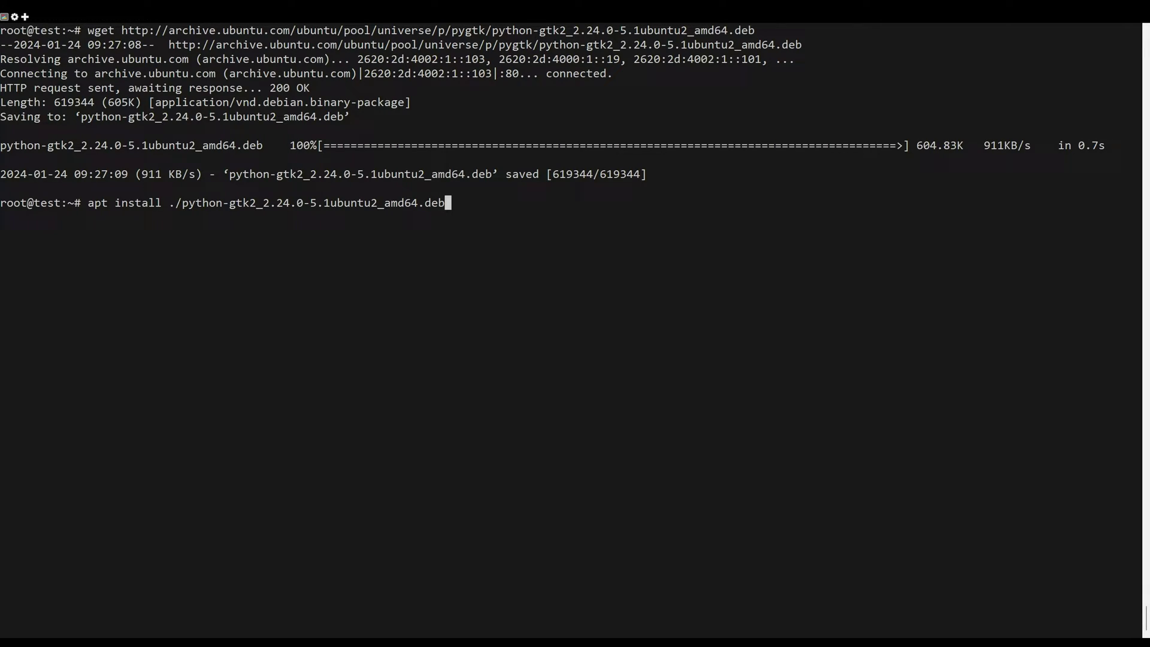
key(Return)
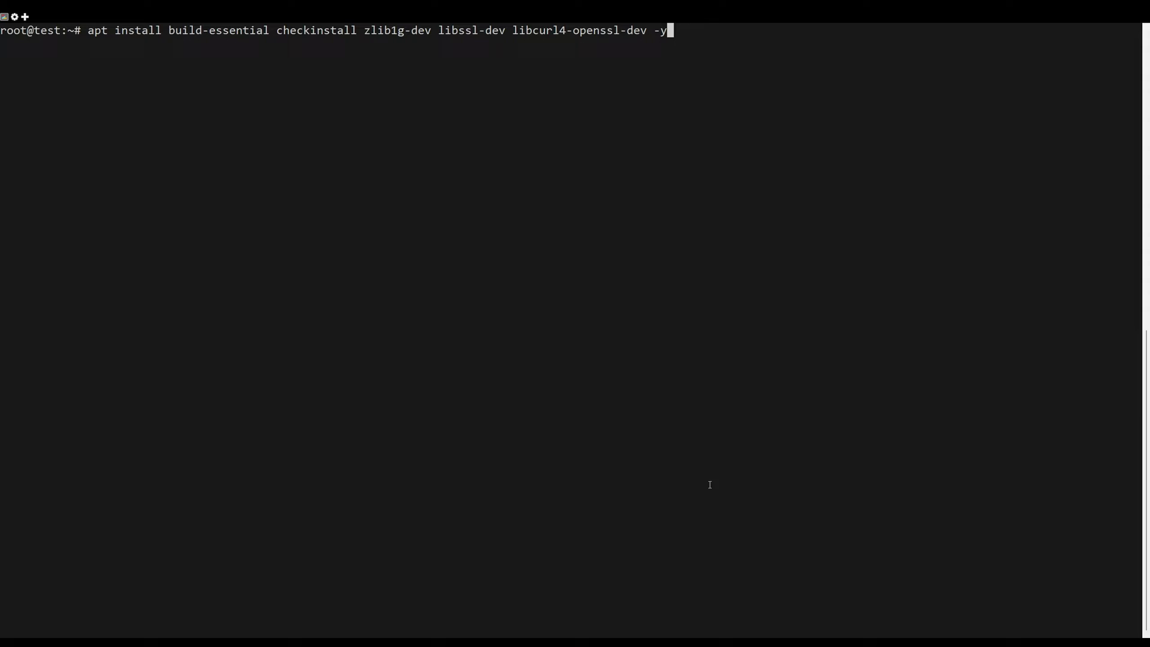
Step: Install build-essential, checkinstall, zlib1g-dev, libssl-dev and libcurl4-openssl-dev
key(Return)
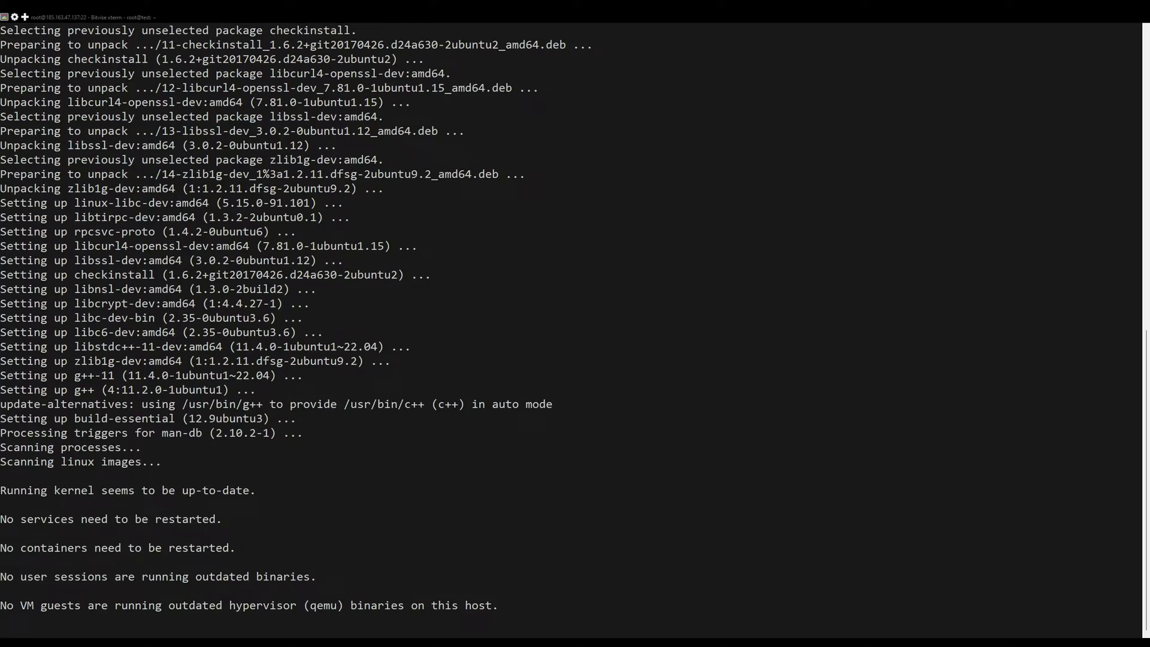
right_click(795, 275)
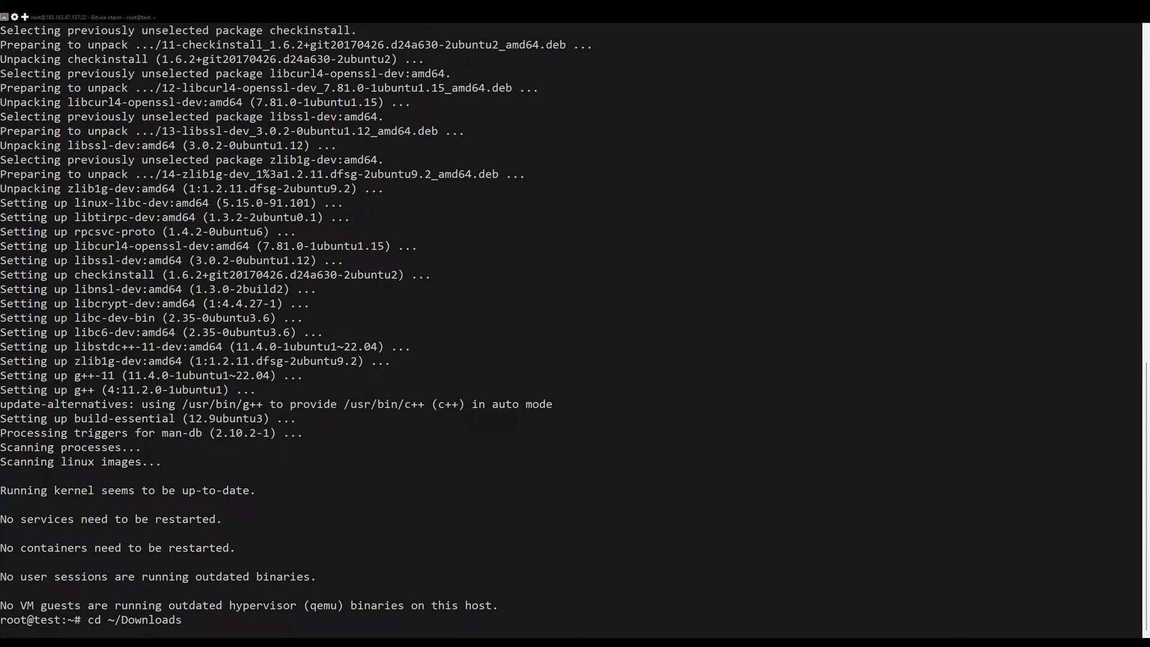
Step: In Downloads, fetch the Nmap master zip as nmap.zip, unzip it, and enter nmap-master
key(Return)
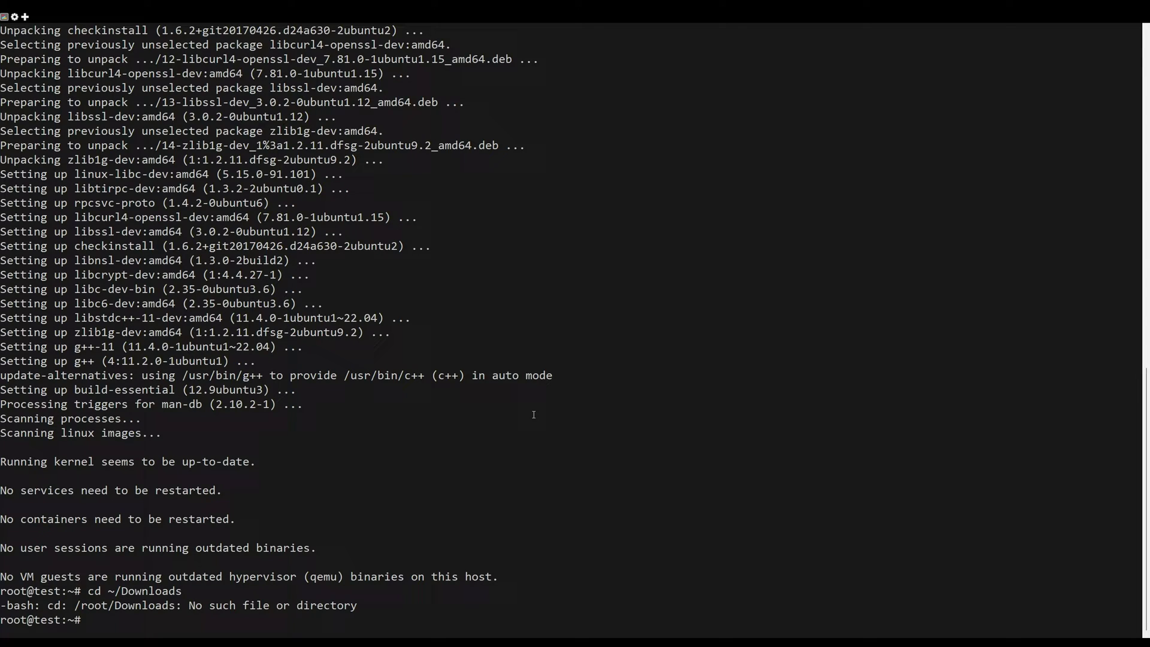
right_click(538, 414)
key(Return)
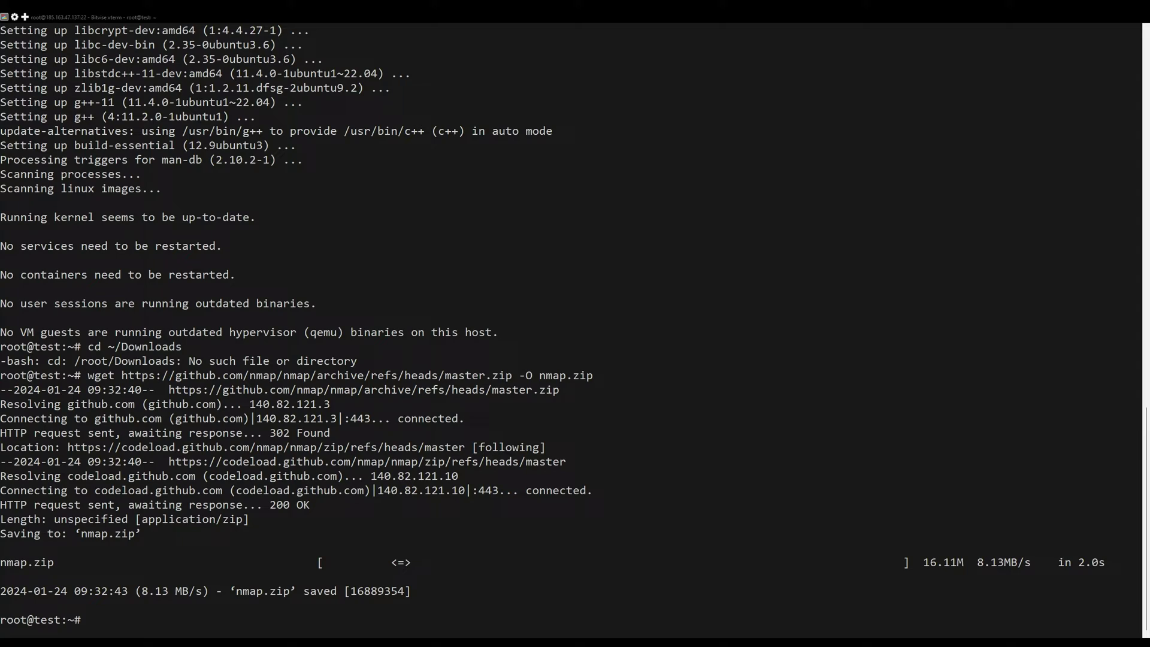
key(shift+Insert)
key(Return)
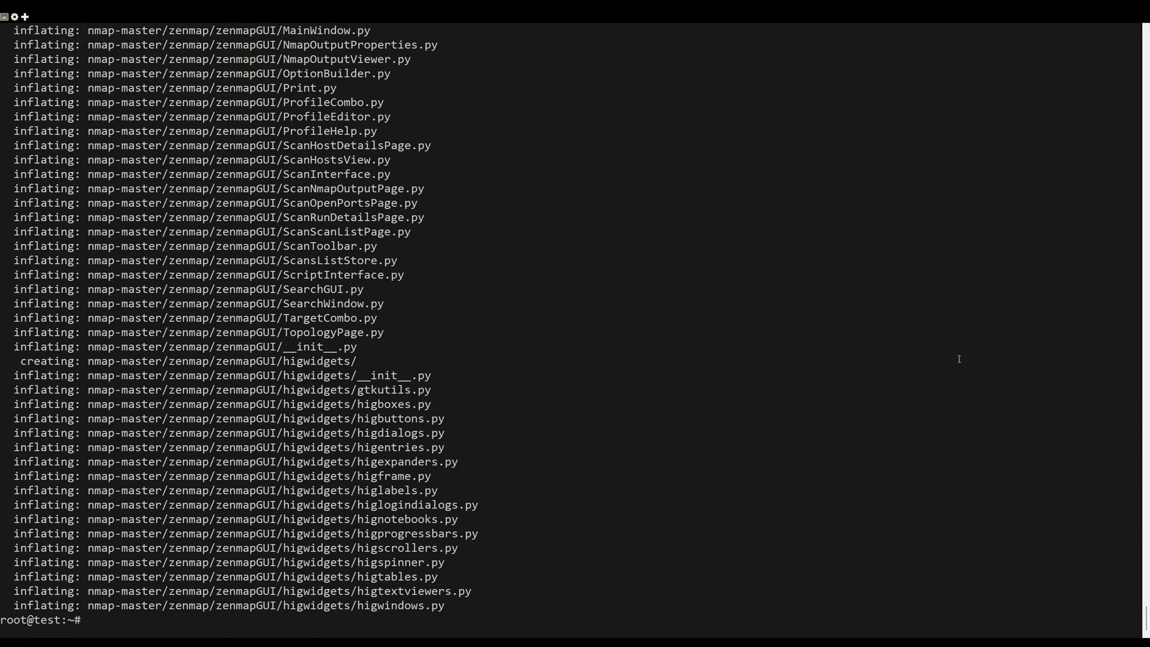
right_click(959, 358)
key(Return)
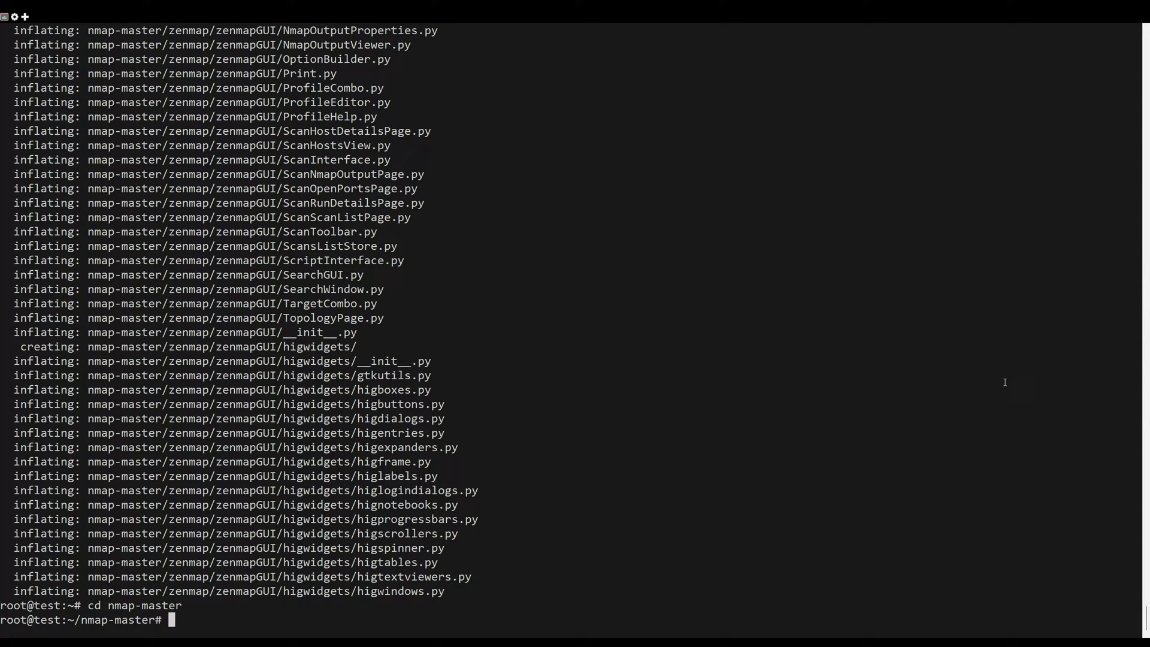
text(nano zenmap/share/zenmap/config/zenmap.conf)
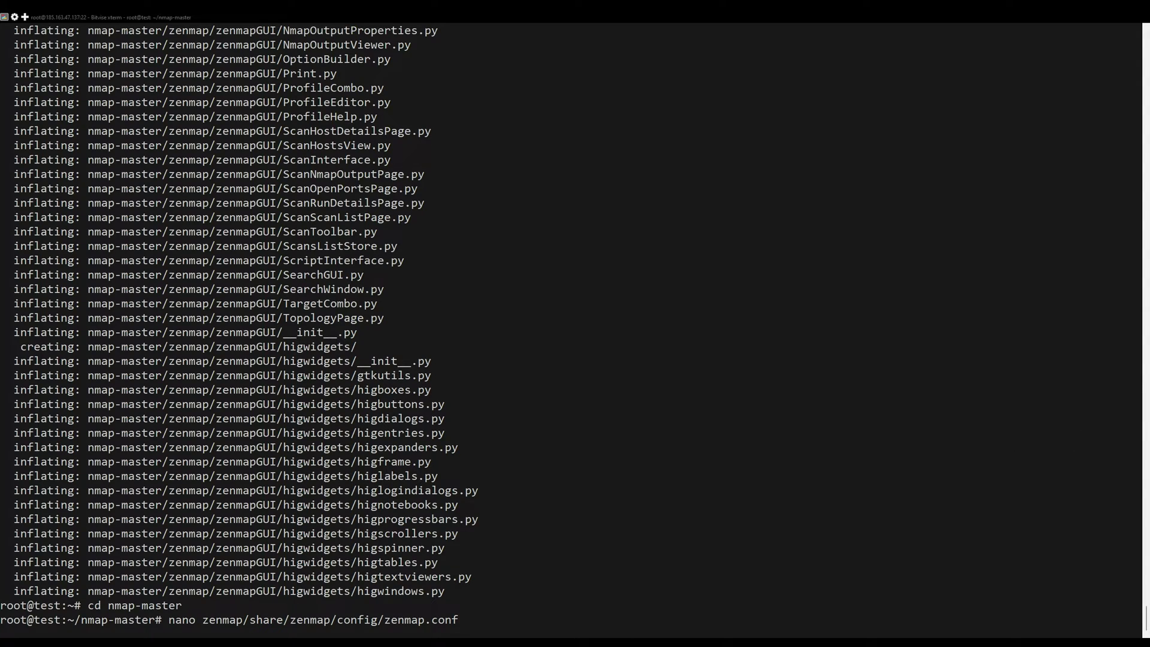
key(Return)
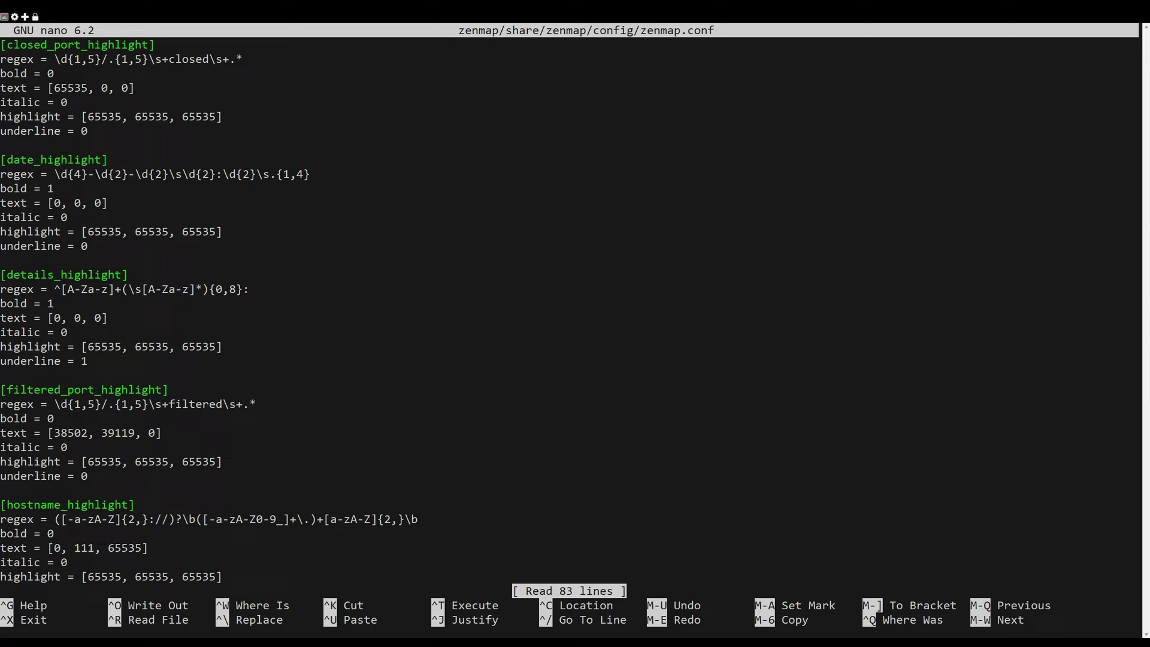
key(ctrl+w)
text(paths)
key(Return)
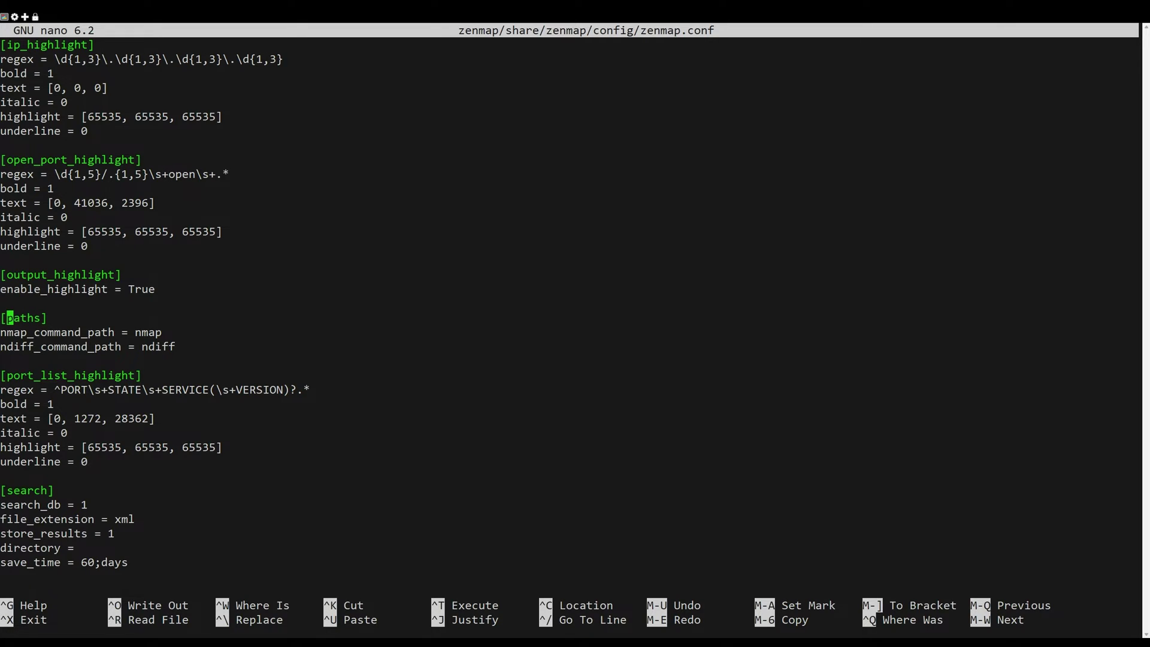
key(Down)
key(Down)
Step: Exit zenmap.conf unchanged, run ./configure, clear the screen and run make
key(ctrl+x)
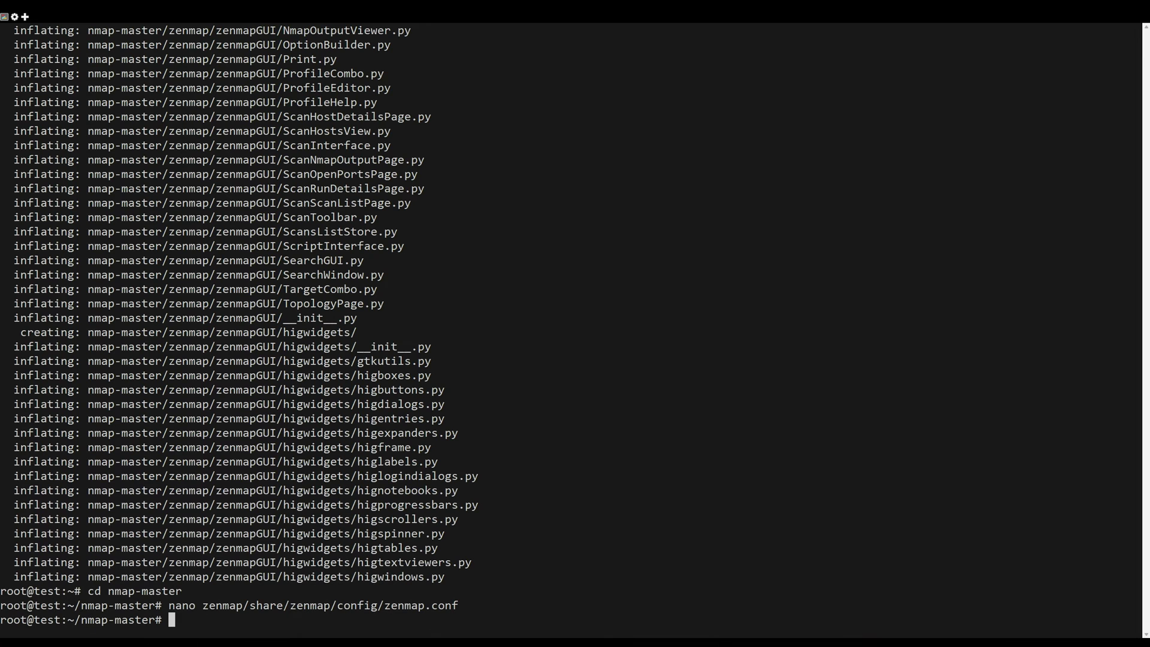
text(./)
text(configure)
key(Return)
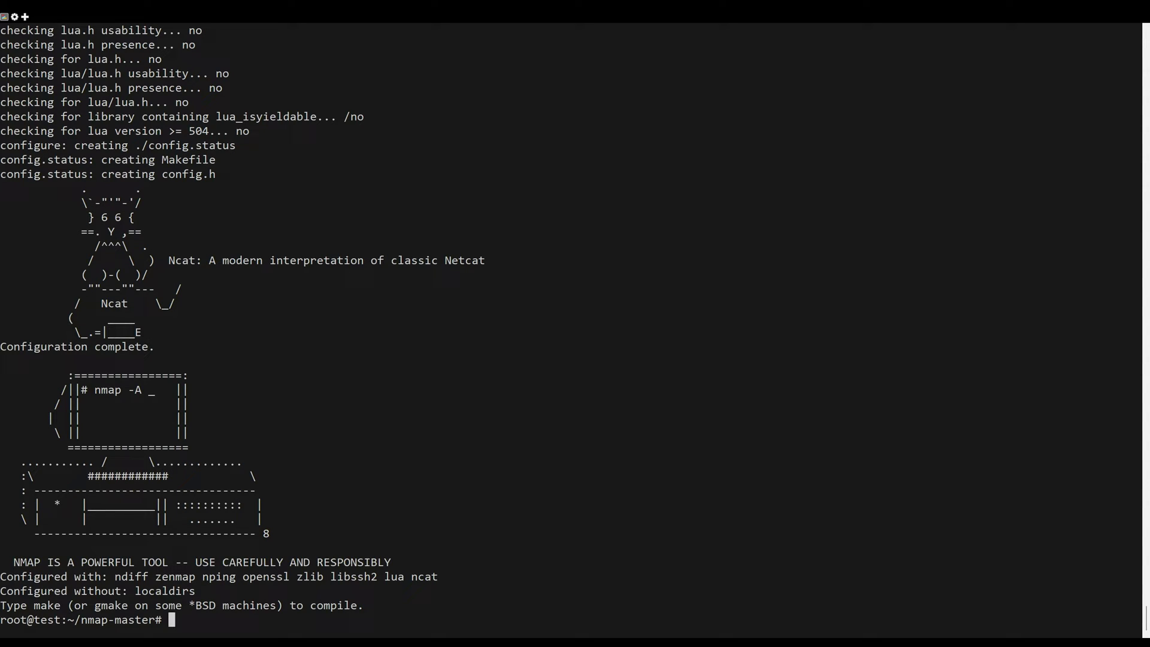
text(clear)
key(Return)
text(make)
key(Return)
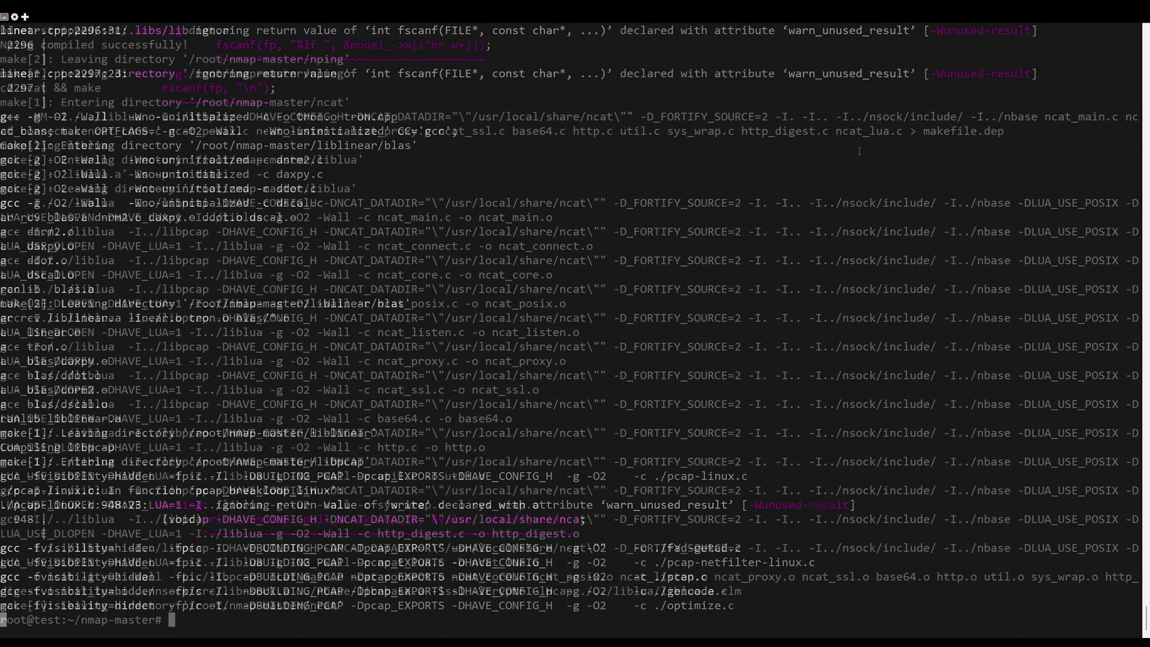
text(make install)
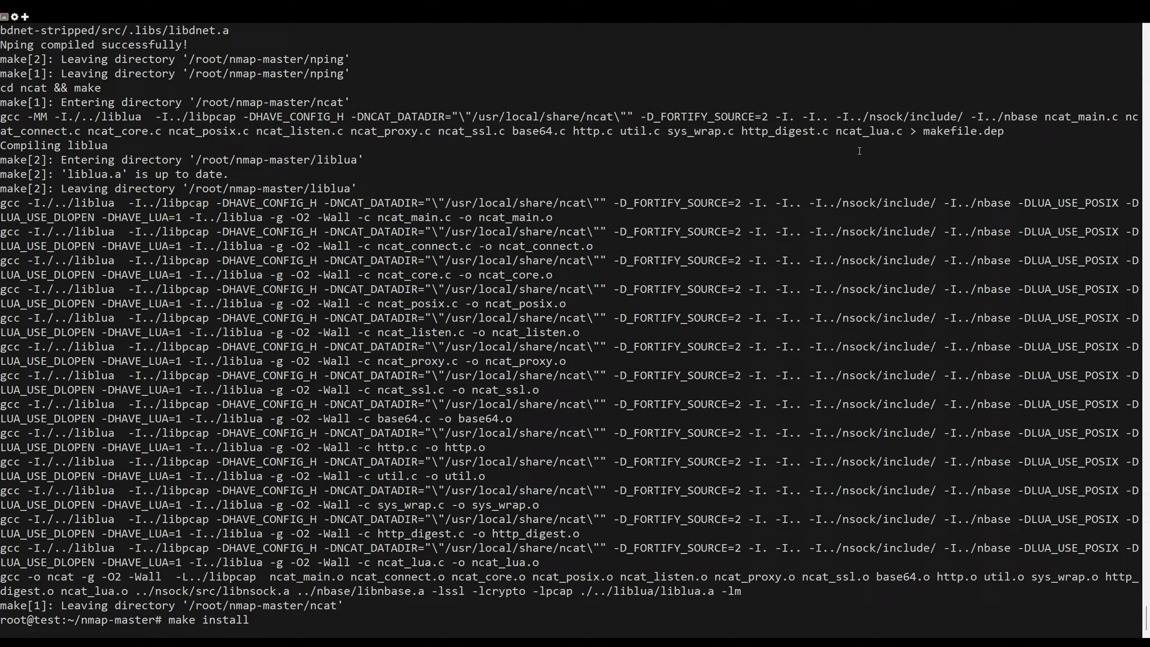
Step: Run make install so Nmap and Nping install successfully
key(Return)
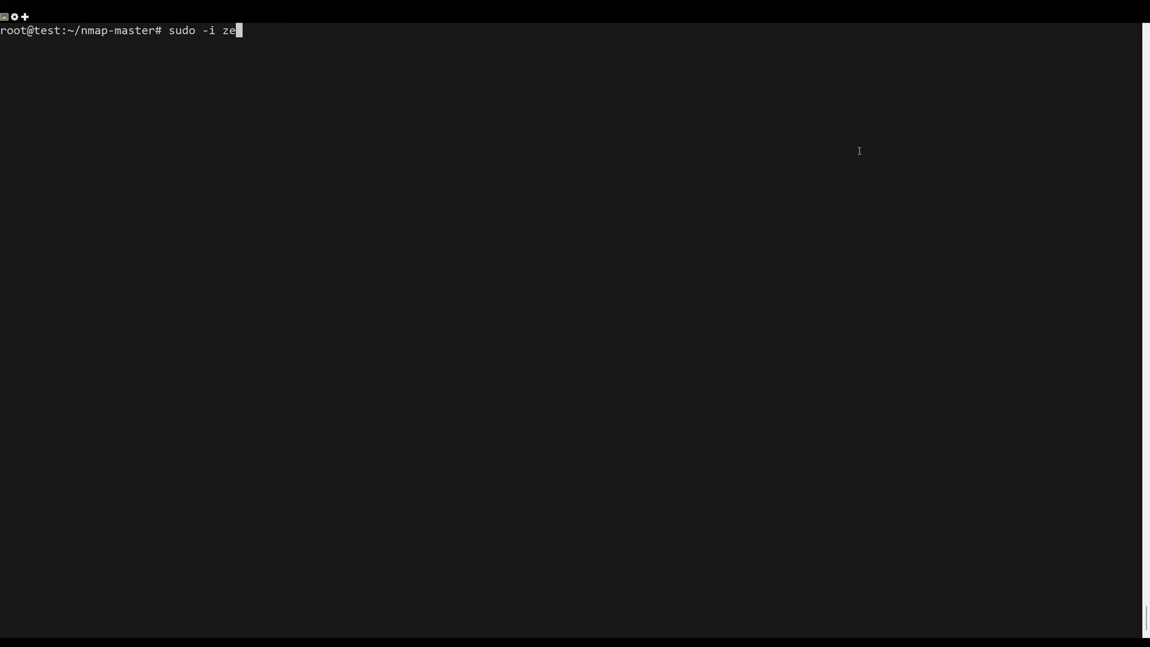
text(nmap)
Step: Run 'sudo -i zenmap', which crashes with a Gtk initialization error
key(Return)
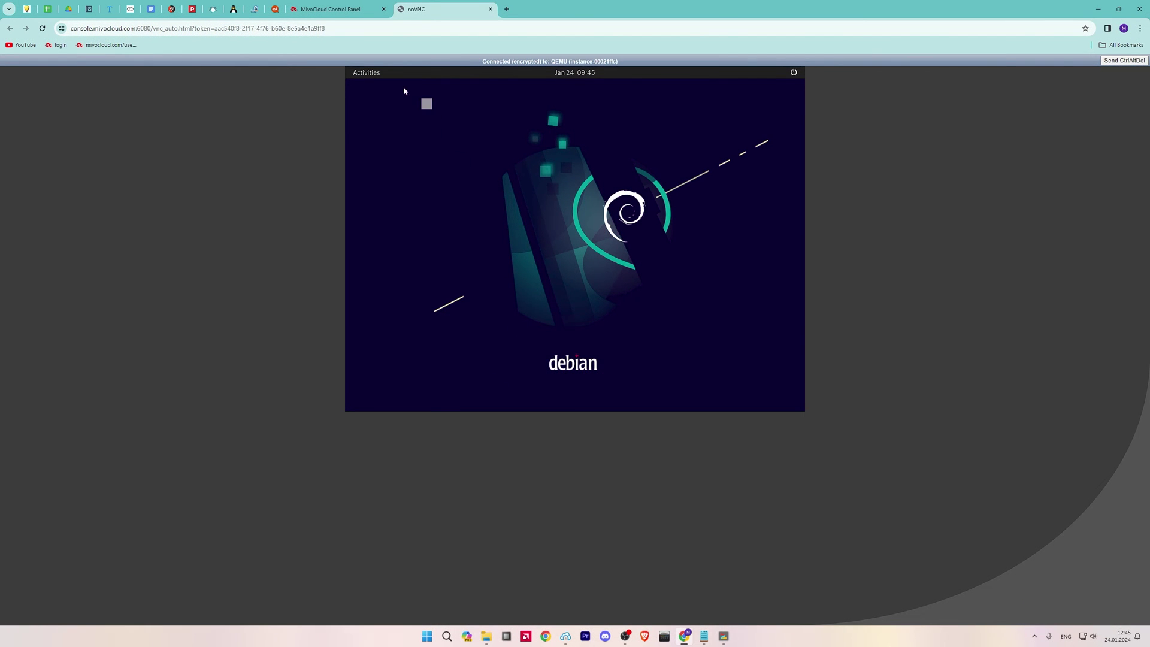
Step: Open the GNOME Activities overview and its Show Applications grid
click(369, 71)
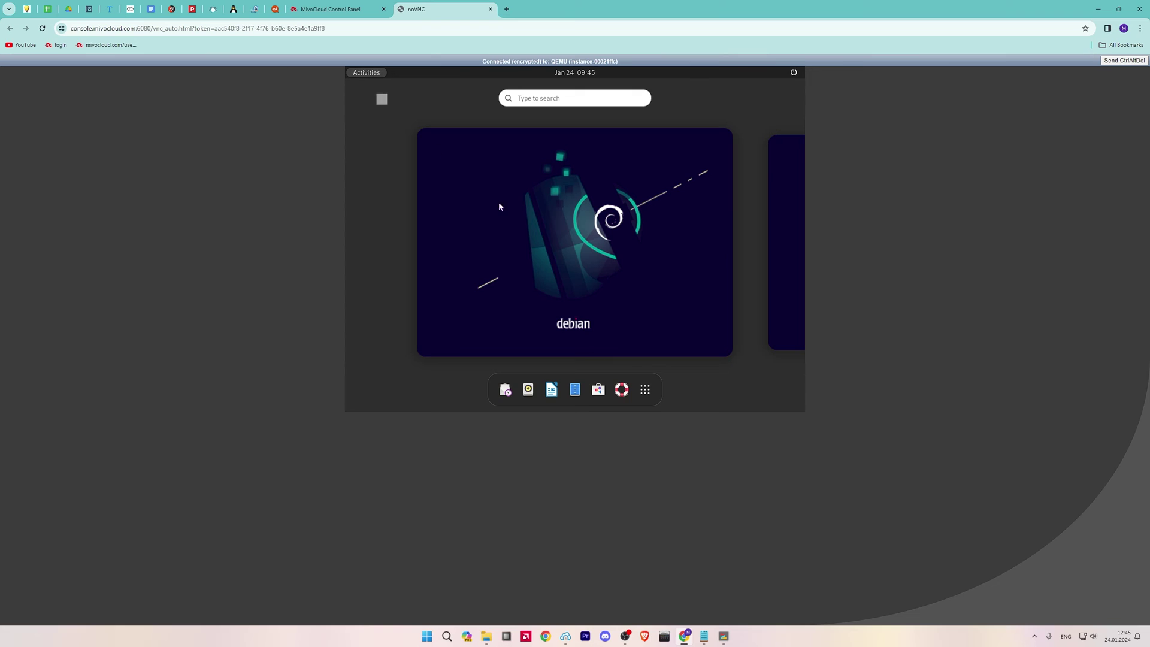
click(644, 390)
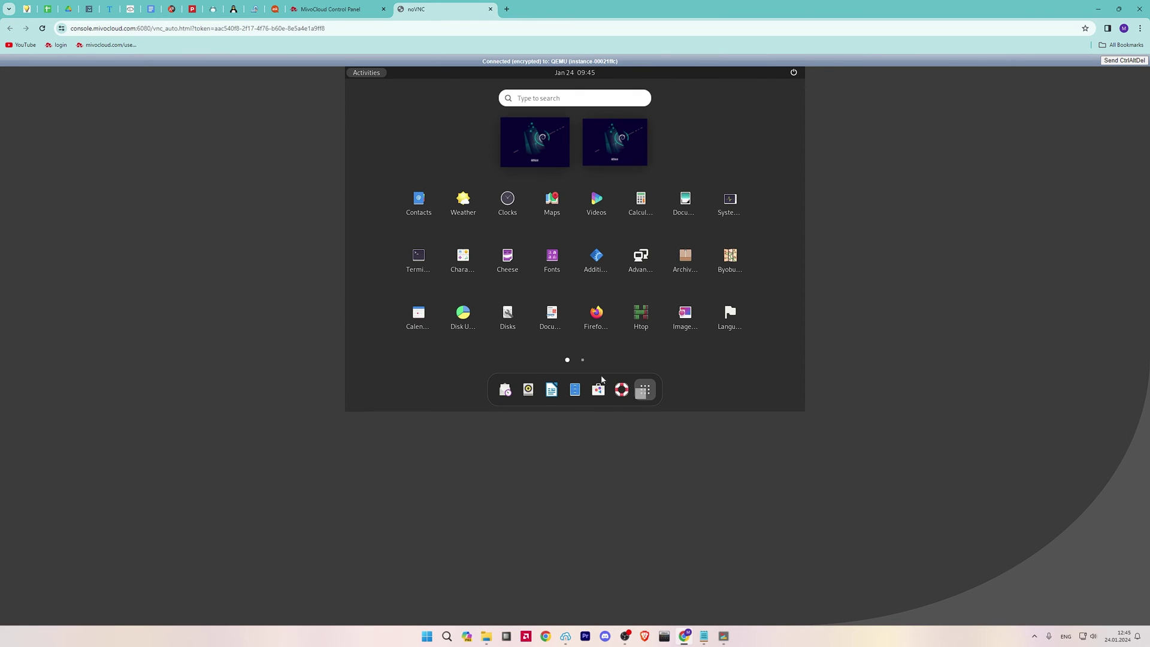